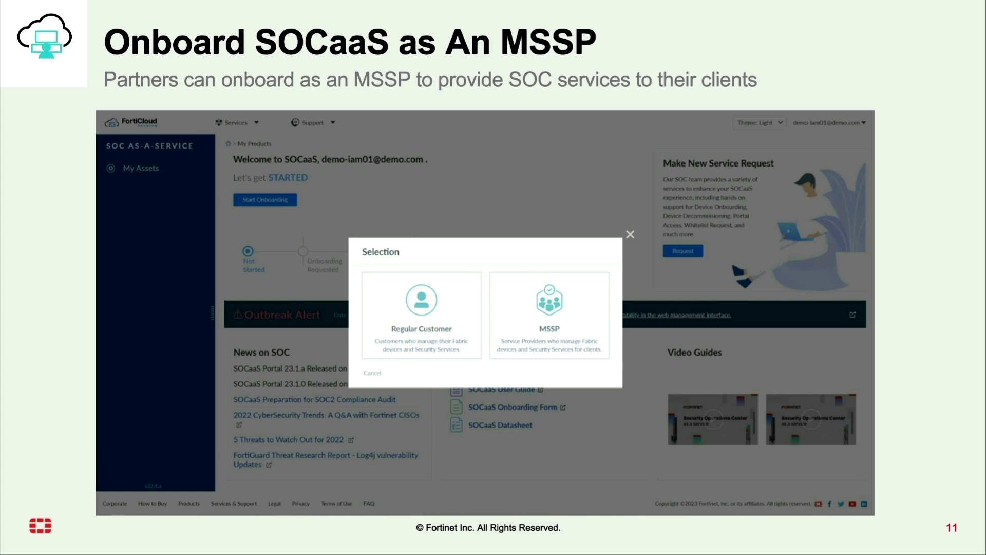
Advance slide 11 so the MSSP option is called out in red
key("Right")
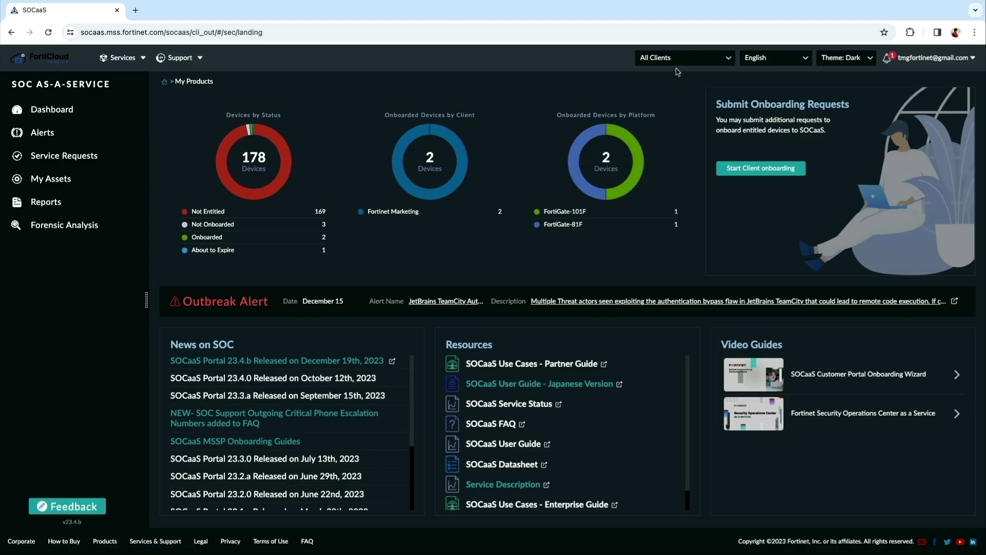
Check the client filter list without changing it, and launch client onboarding
left_click(682, 61)
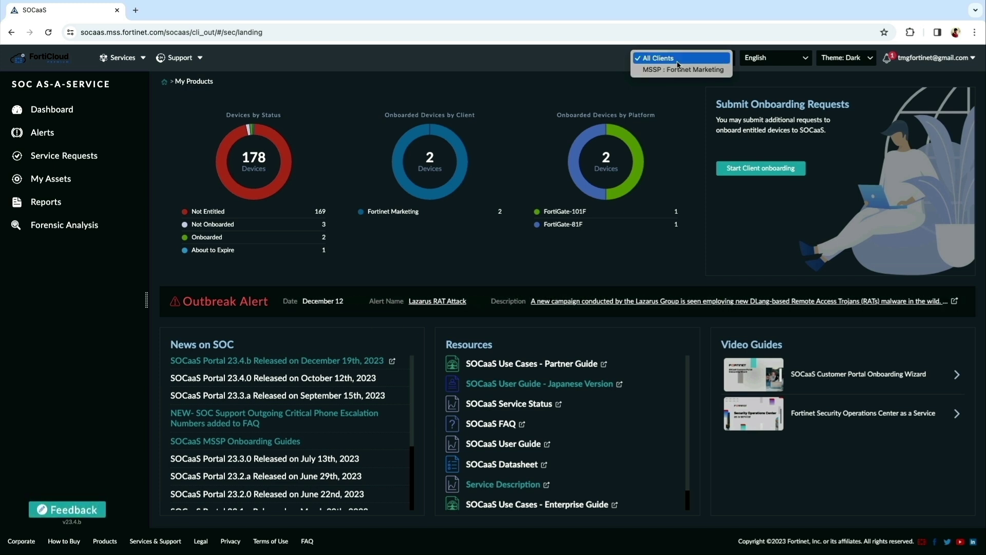
left_click(689, 169)
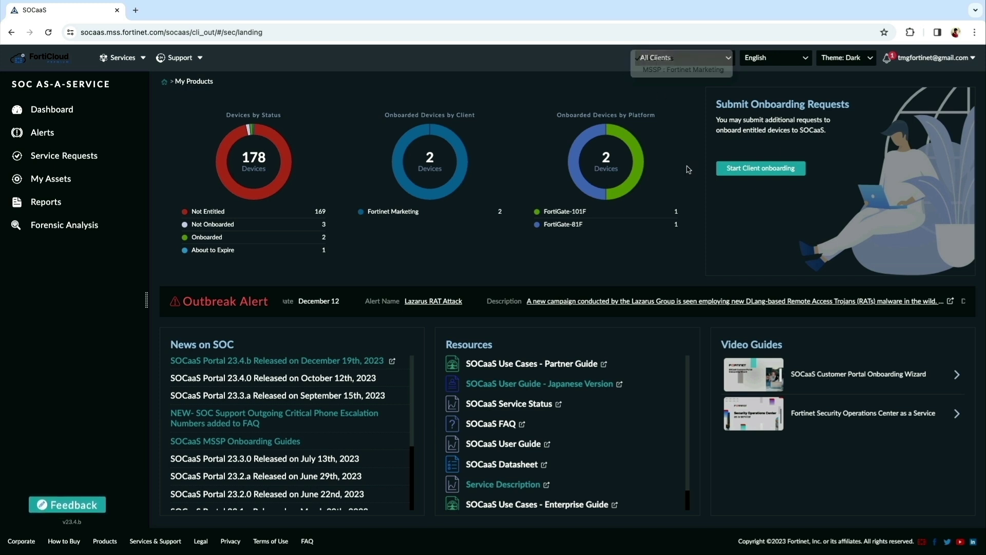
left_click(742, 170)
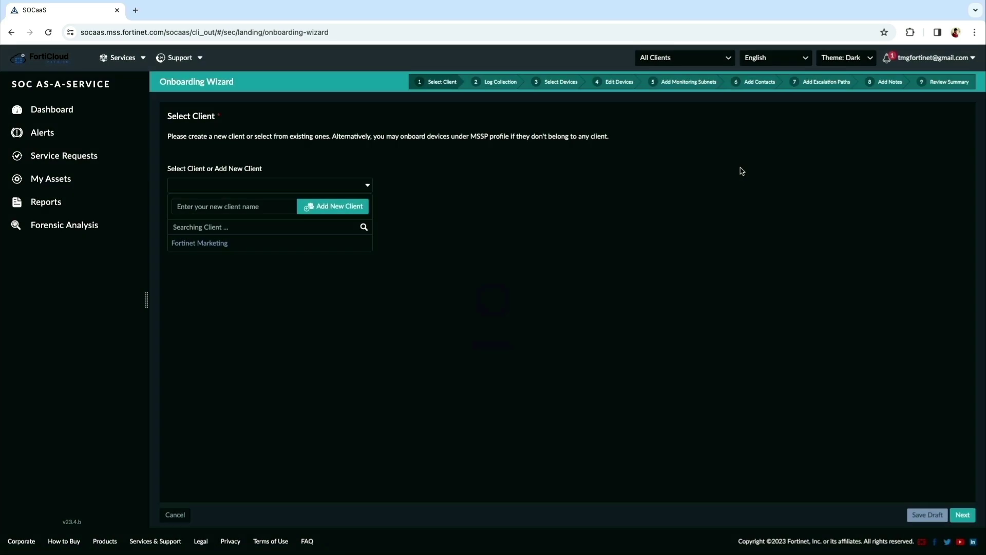
Add a new client named 'Sunnyvale' from the Select Client dropdown
left_click(349, 187)
left_click(349, 188)
left_click(264, 206)
type("Sunnyvale")
left_click(316, 208)
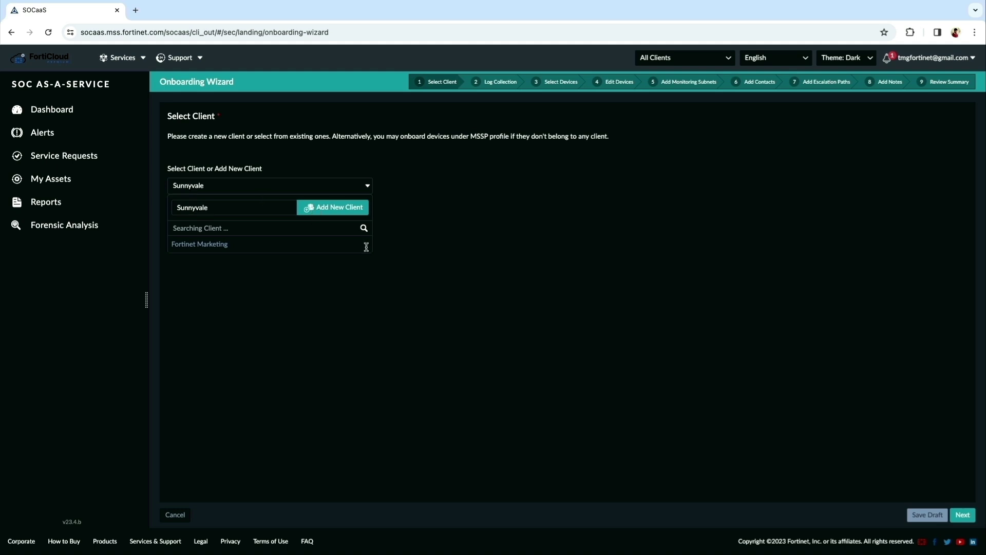
Collect logs with FortiAnalyzer Cloud in United States (San Jose), and select device FG201FT921903019
left_click(961, 513)
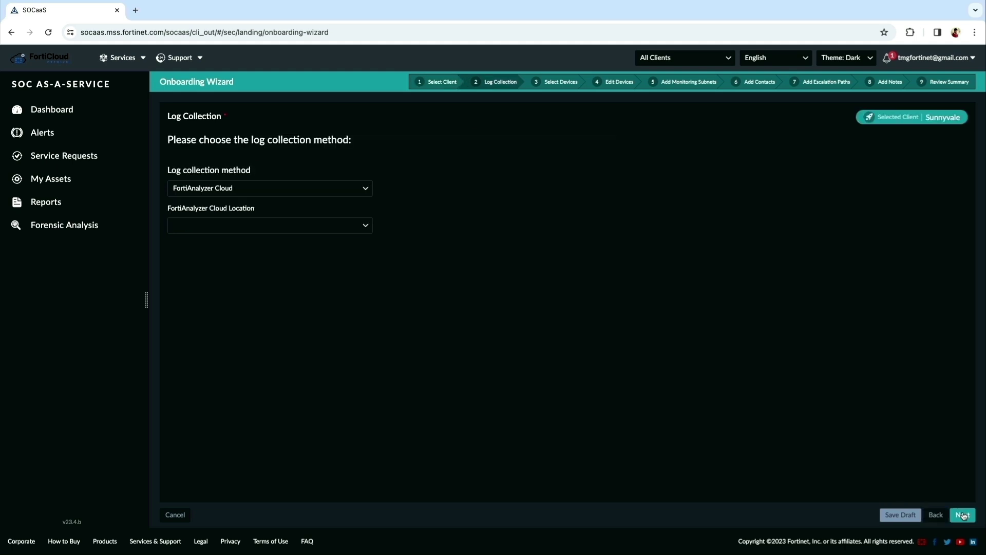
left_click(327, 226)
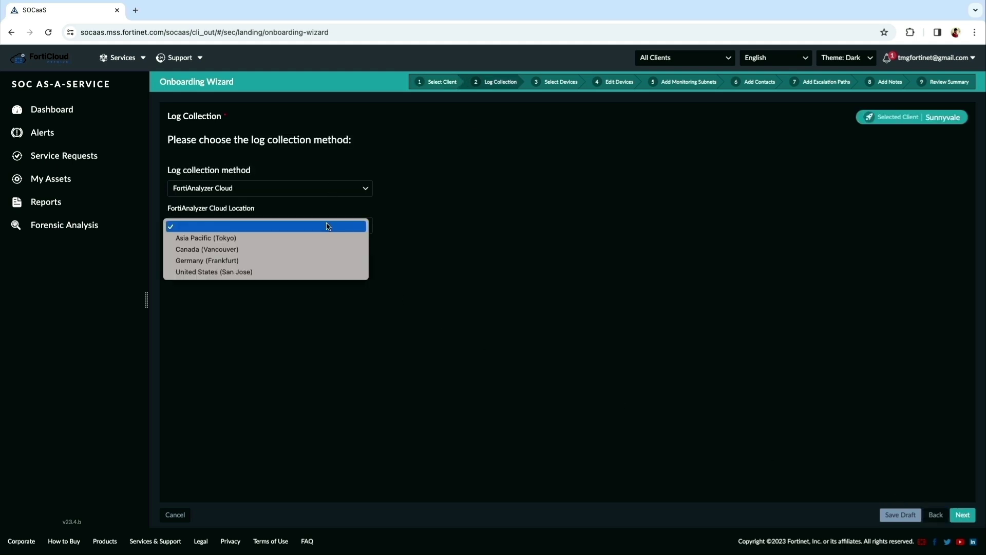
left_click(314, 272)
left_click(329, 193)
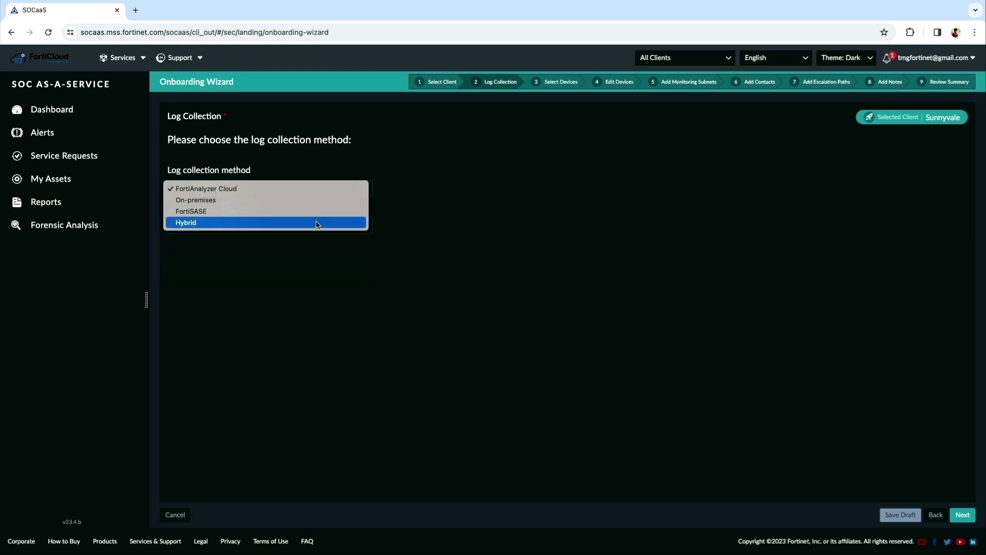
left_click(339, 268)
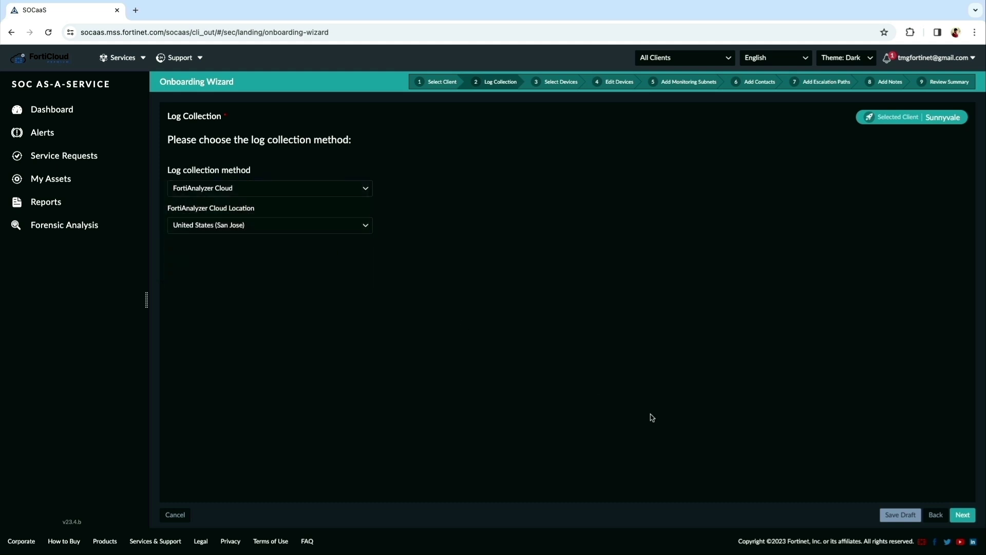
left_click(964, 515)
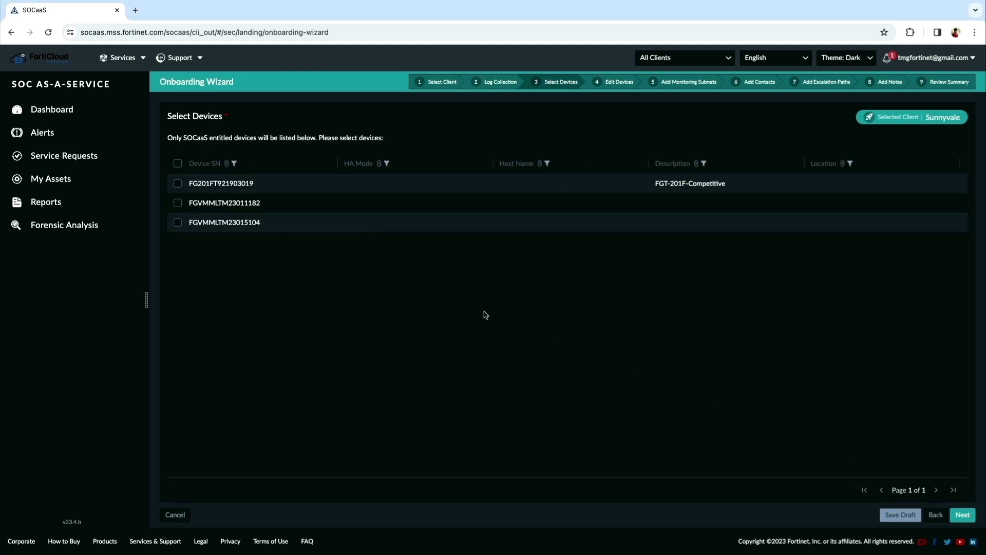
left_click(468, 180)
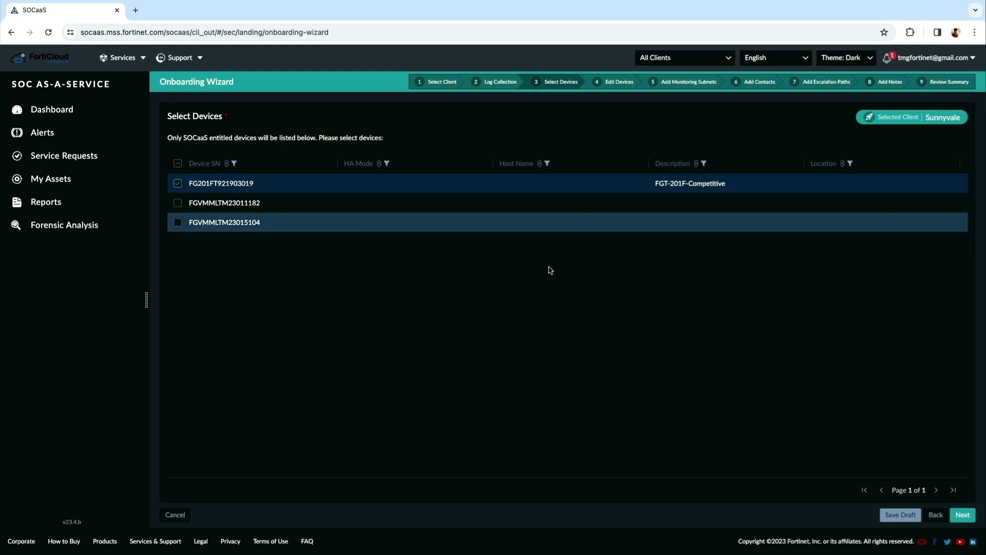
Skip the Edit Devices and Monitoring Subnets steps without changes
left_click(962, 515)
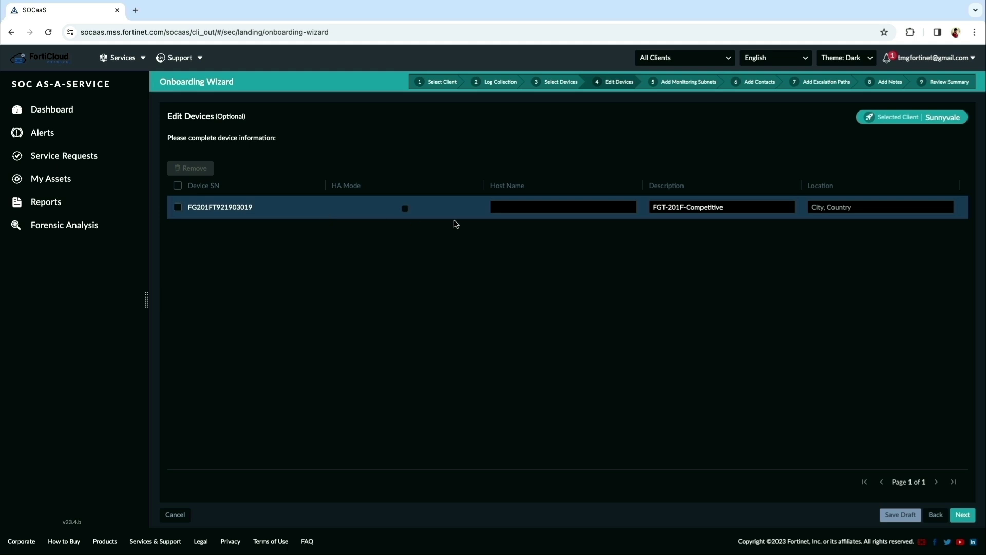
left_click(960, 515)
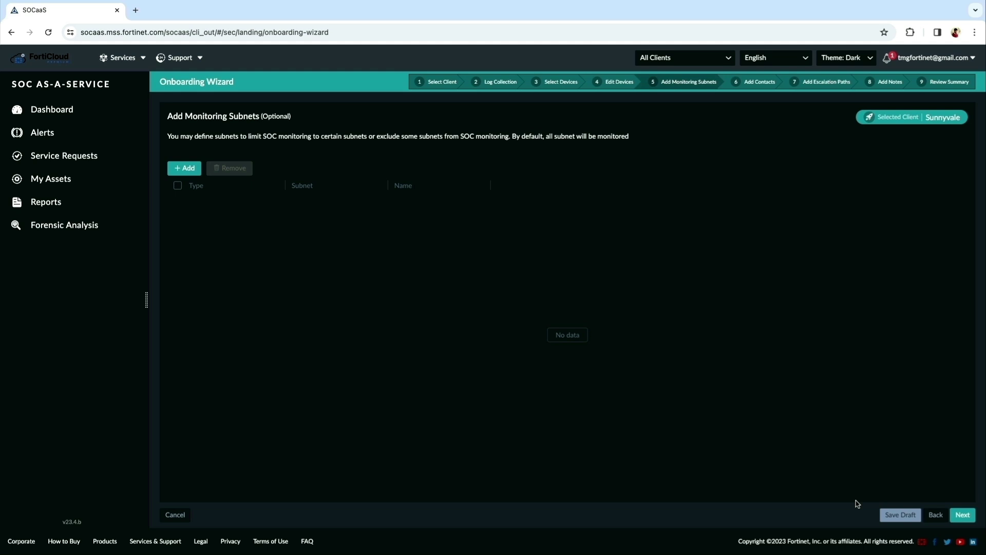
left_click(964, 515)
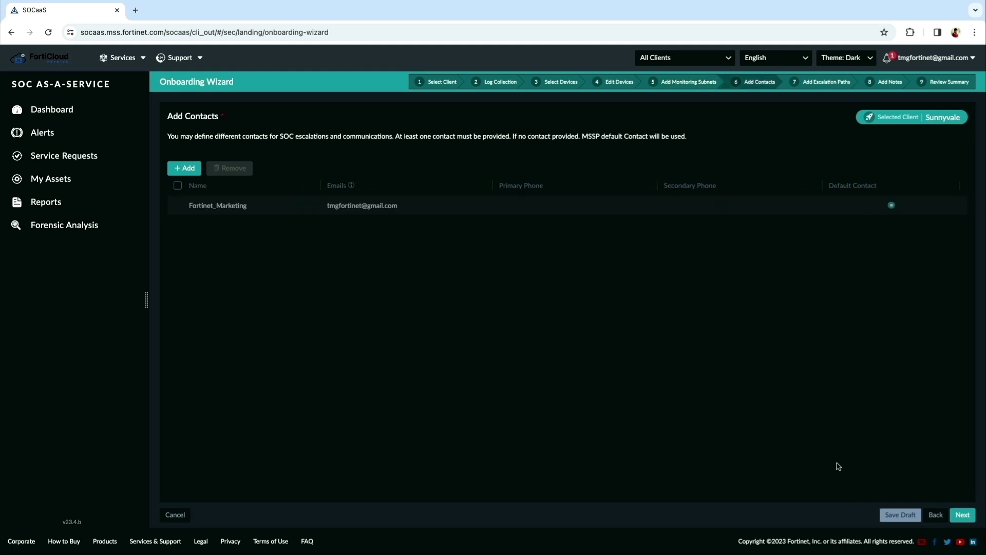
Add a new contact row with the contact's name and e-mail address
left_click(192, 170)
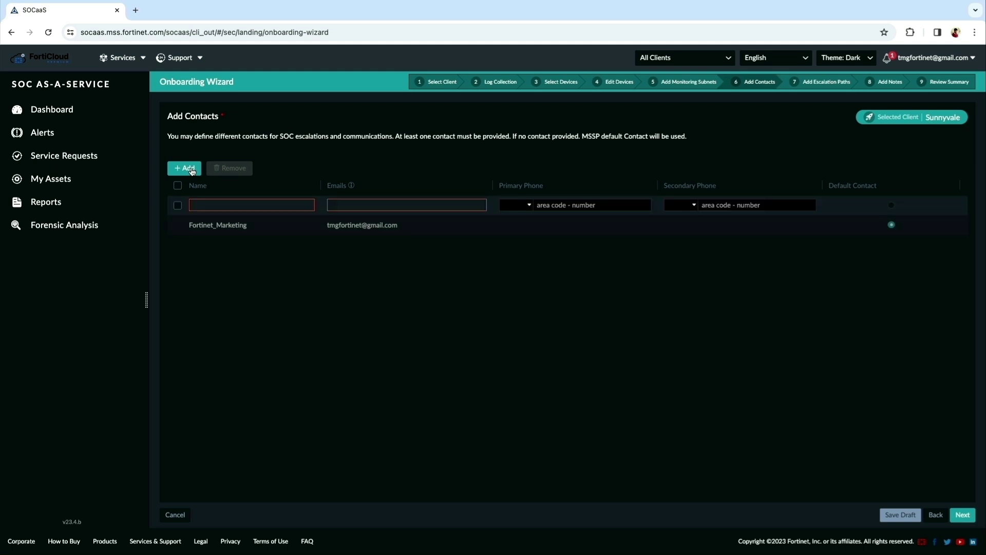
left_click(231, 205)
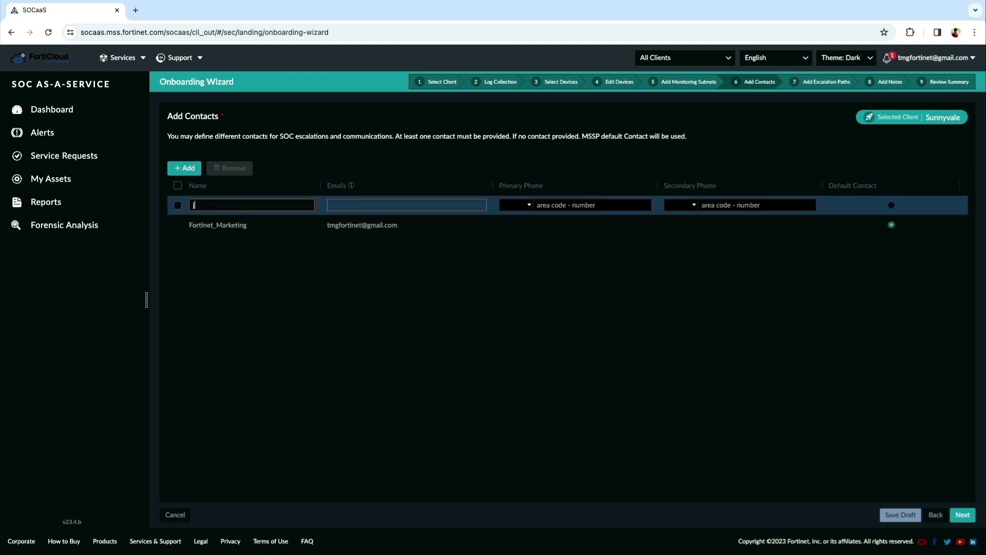
type("jon")
left_click(352, 205)
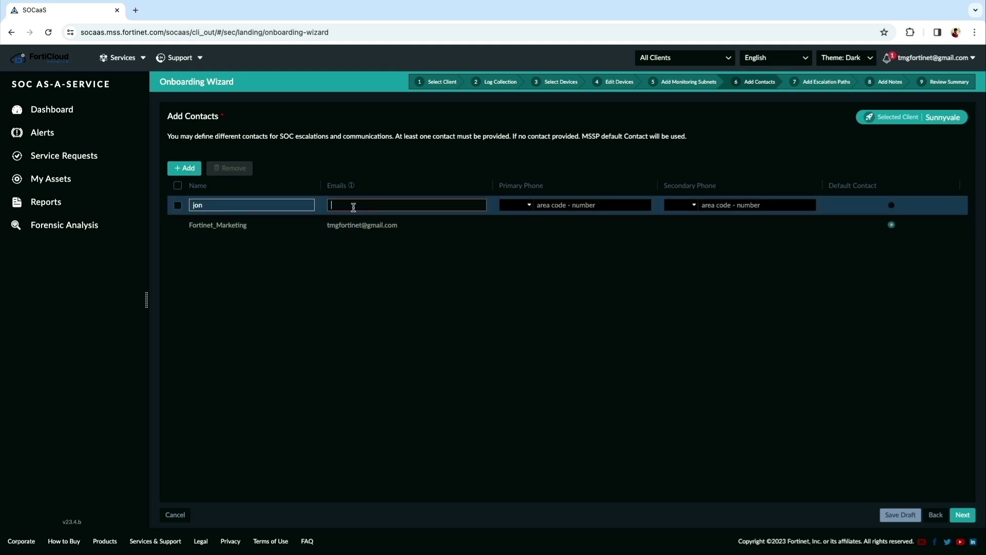
Start an escalation path and check the primary contact choices, leaving the path undefined
left_click(963, 515)
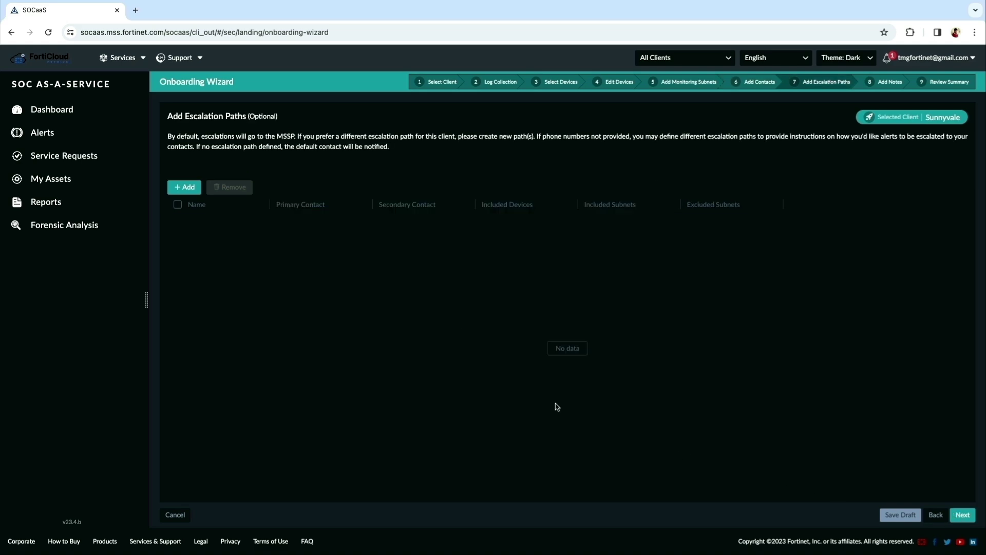
left_click(186, 187)
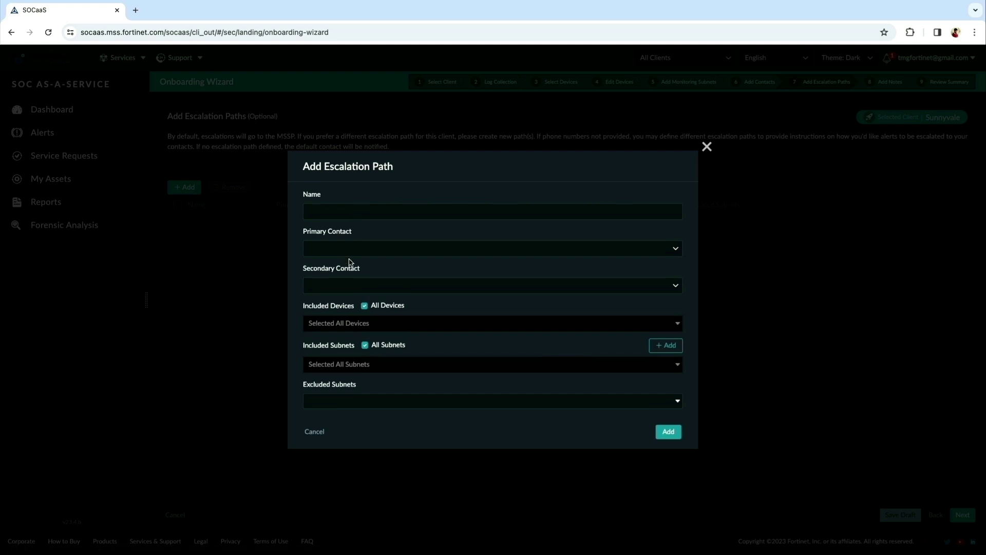
left_click(354, 252)
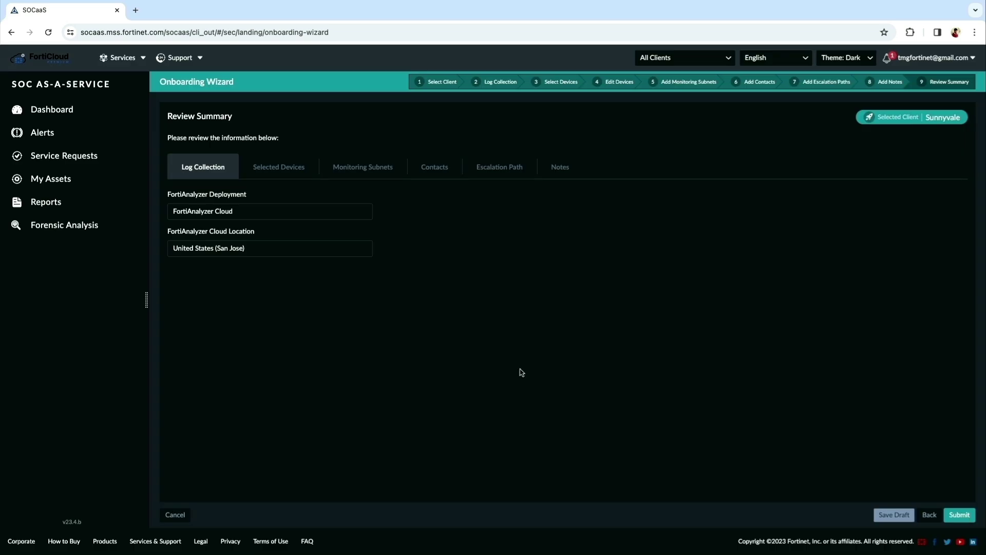
Review the Devices, Subnets, Contacts, Escalation Path and Notes summary tabs, then submit
left_click(284, 169)
left_click(365, 172)
left_click(437, 169)
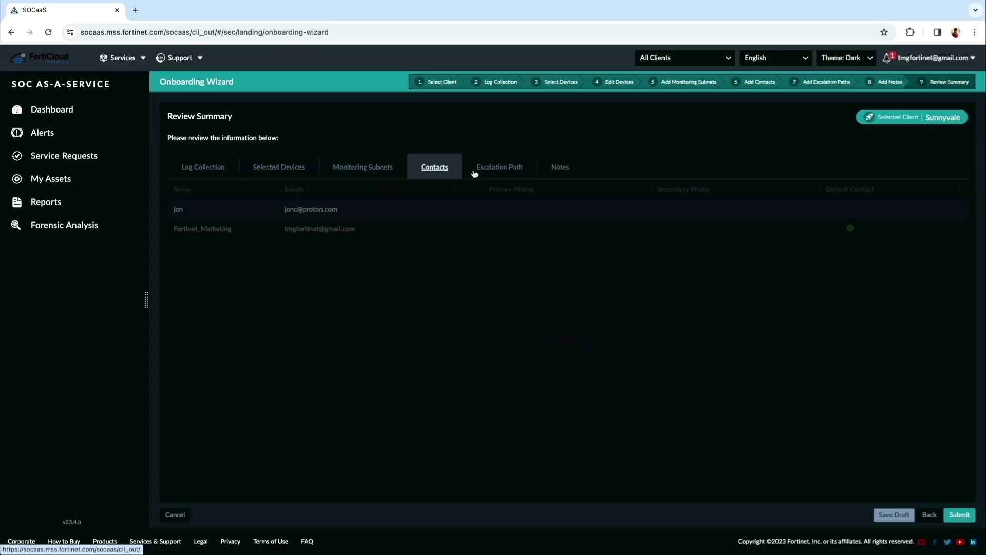
left_click(493, 170)
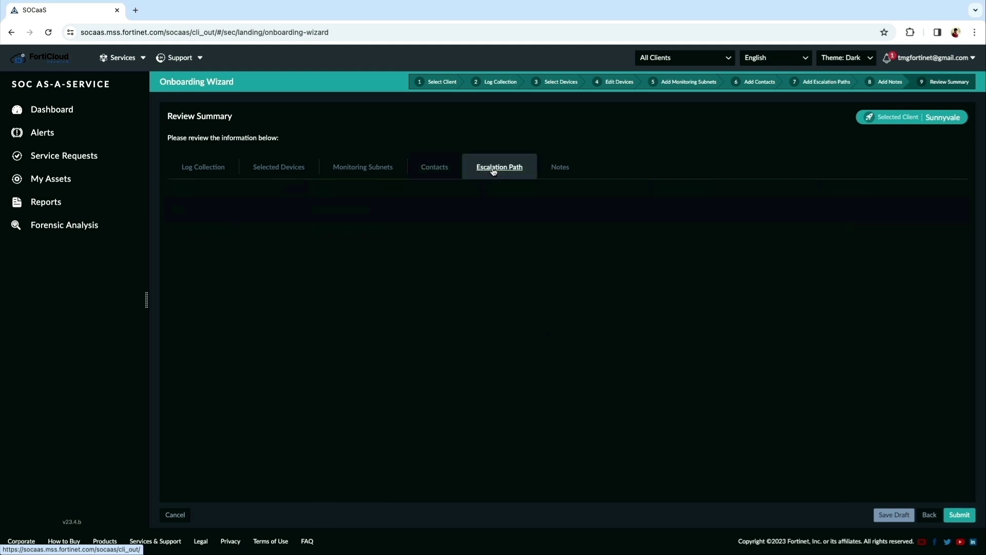
left_click(558, 170)
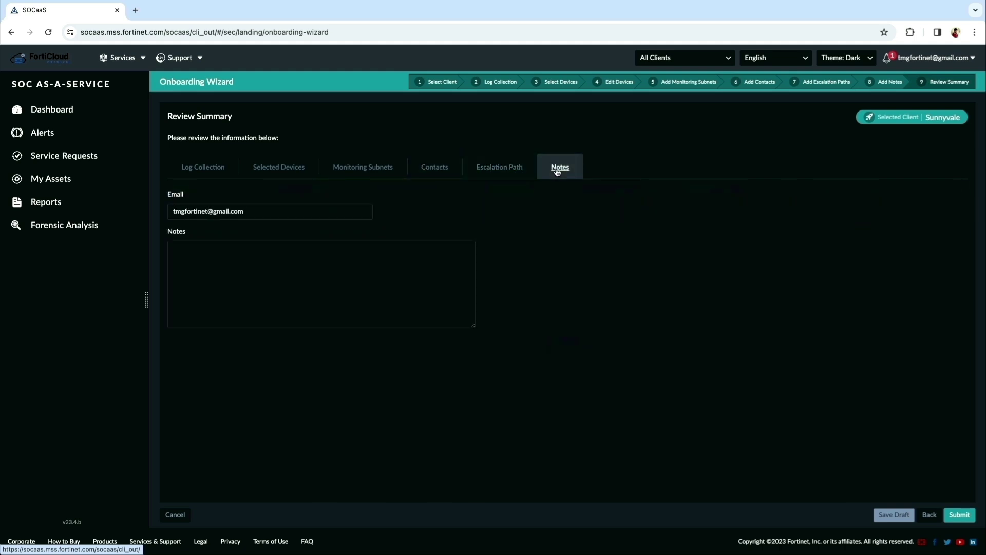
left_click(963, 515)
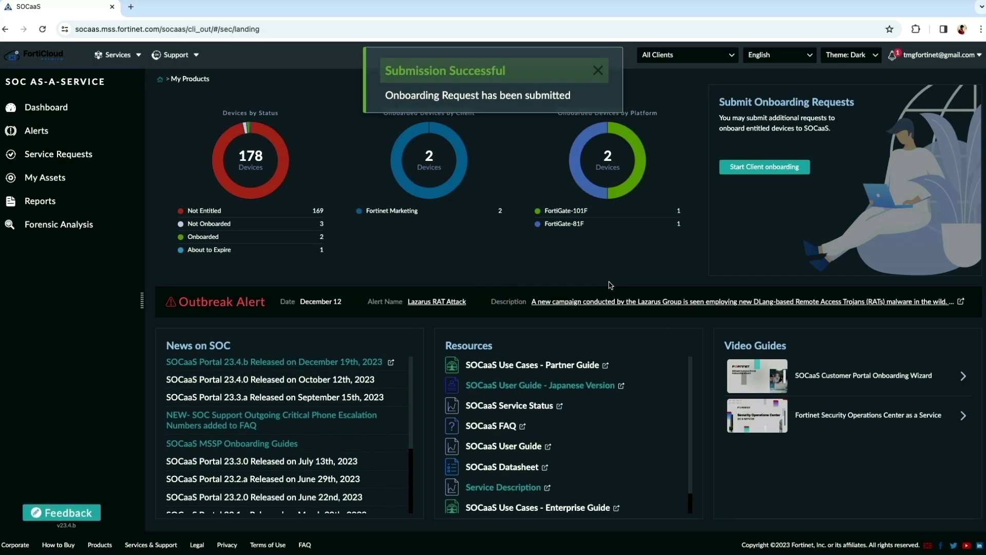
Close the success notice and bring up the dashboard showing 1 client, 4 devices, 6 escalated alerts
left_click(598, 71)
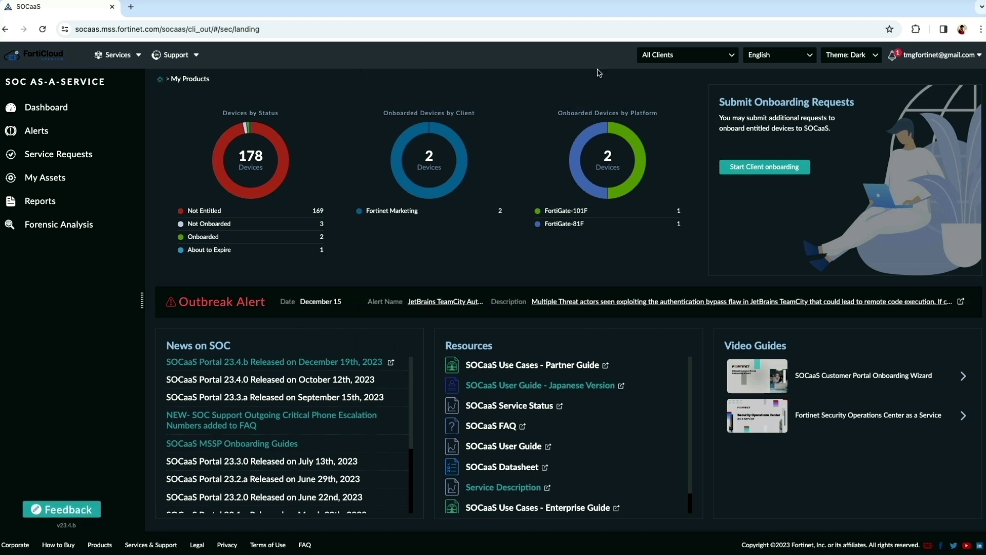
left_click(58, 155)
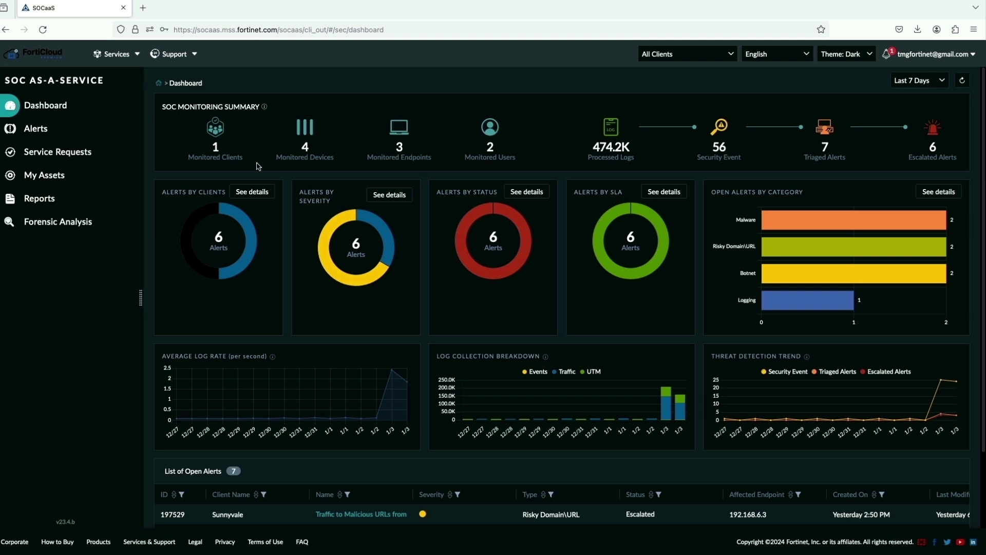
mouse_move(254, 246)
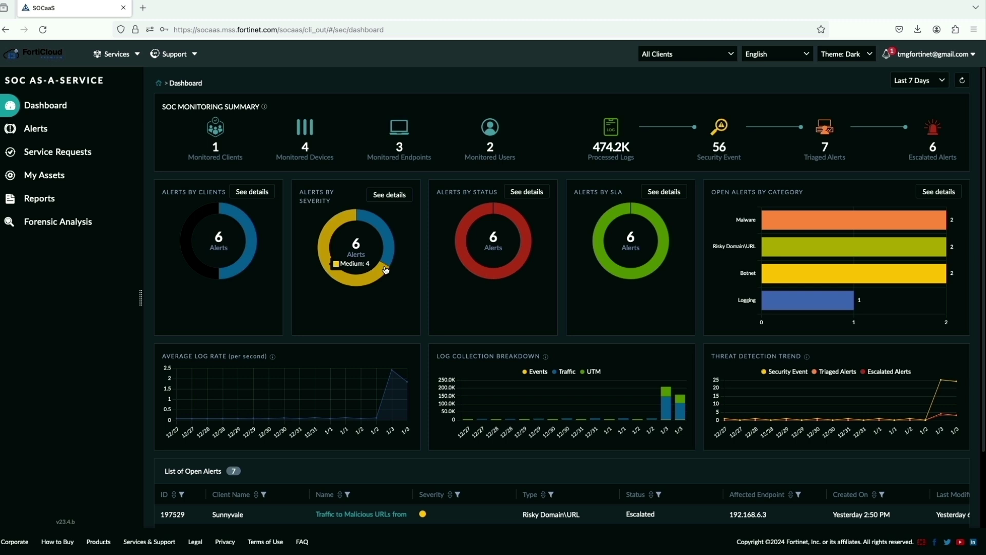
View device FG201FT921903019's details under My Assets, then go to the Service Requests list
mouse_move(474, 272)
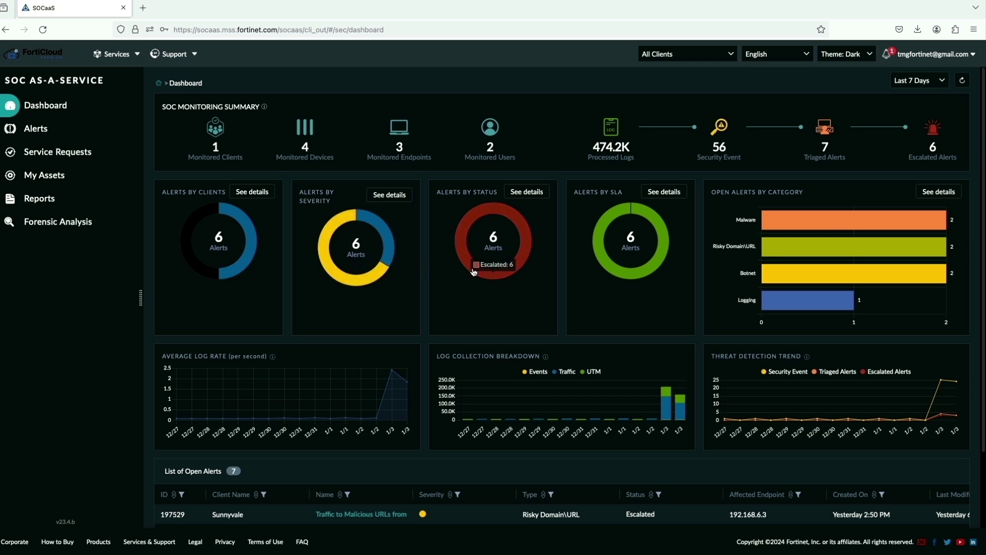
left_click(44, 180)
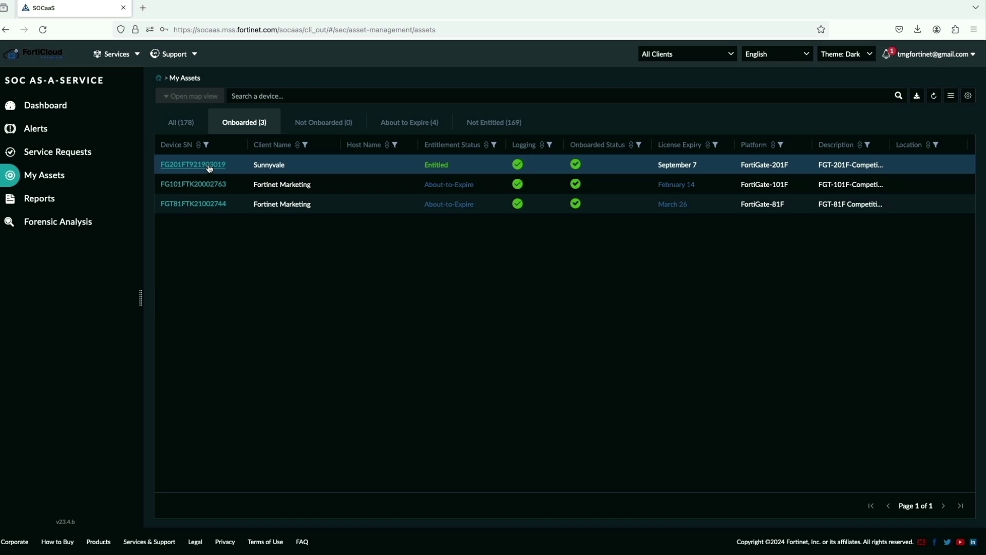
left_click(193, 165)
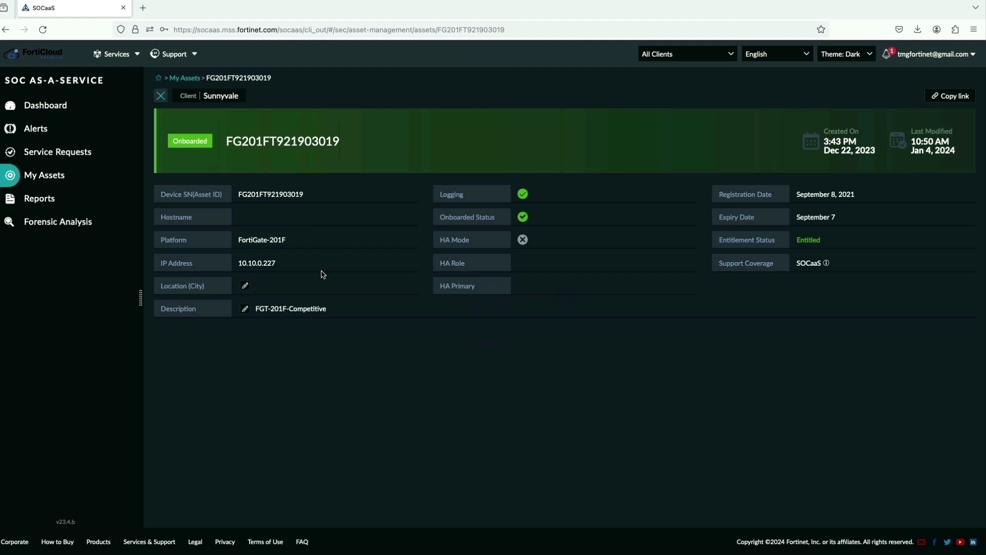
left_click(52, 154)
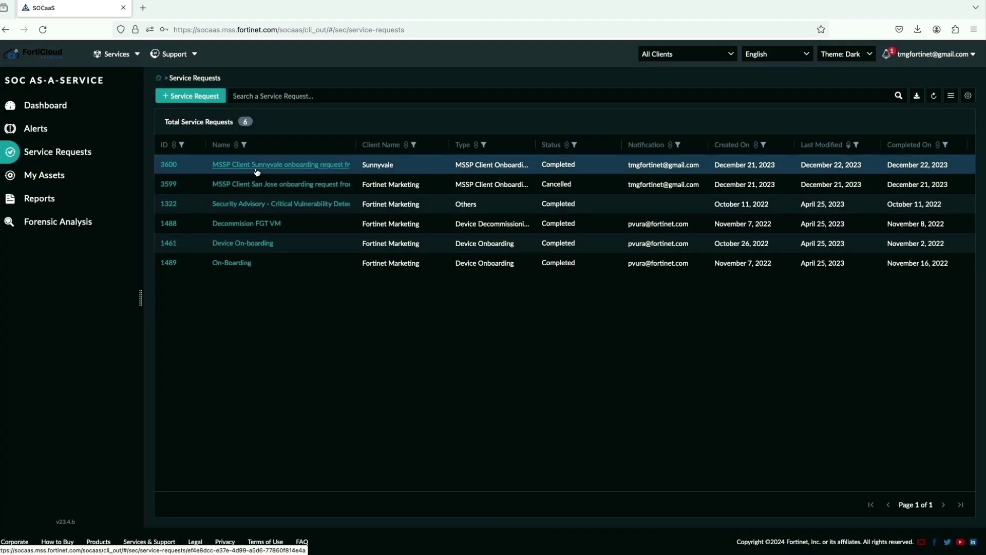
Open Service Request 3600 and scroll through its completed timeline, two attachments and comment
left_click(256, 166)
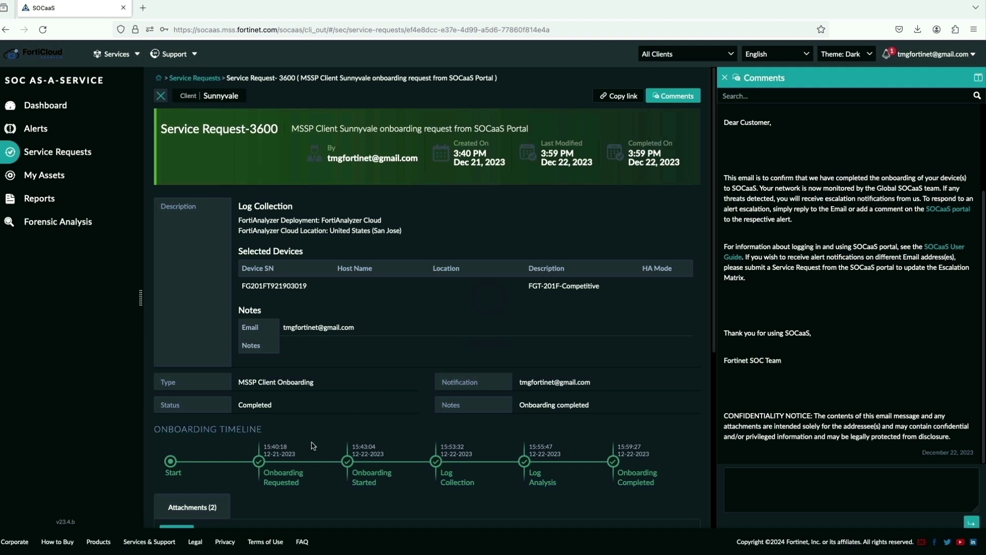
scroll(362, 469, "down", 5)
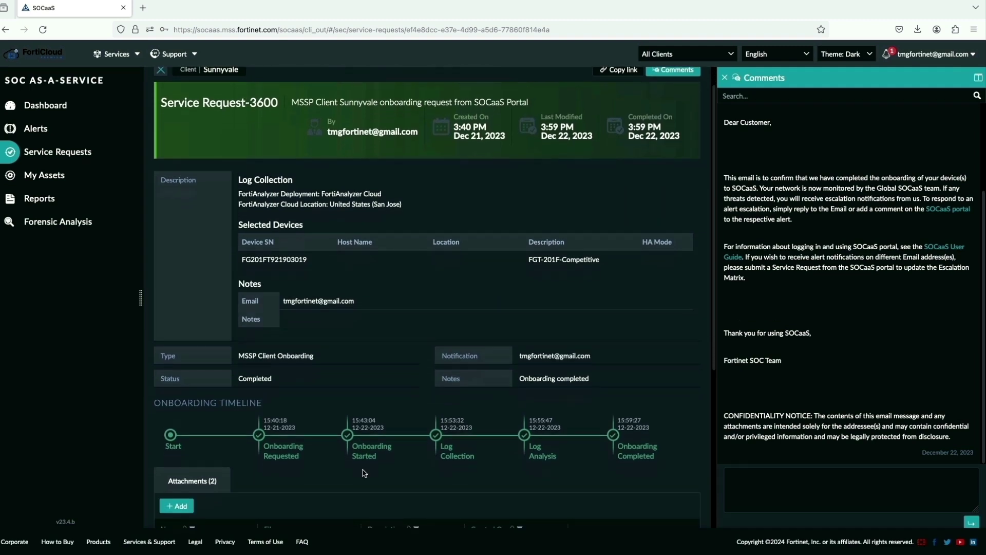
left_click(688, 57)
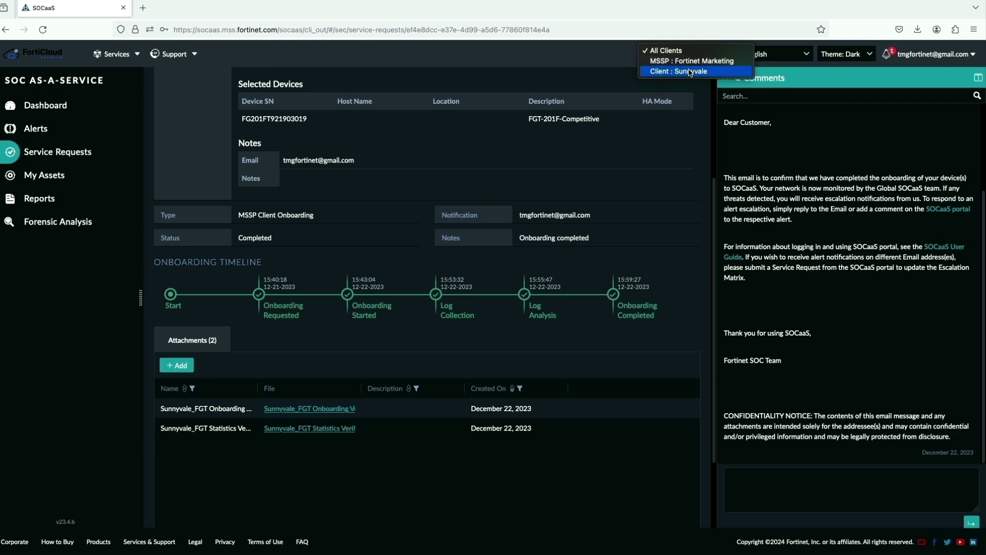
Filter the dashboard to MSSP : Fortinet Marketing and scroll through its widgets
left_click(658, 54)
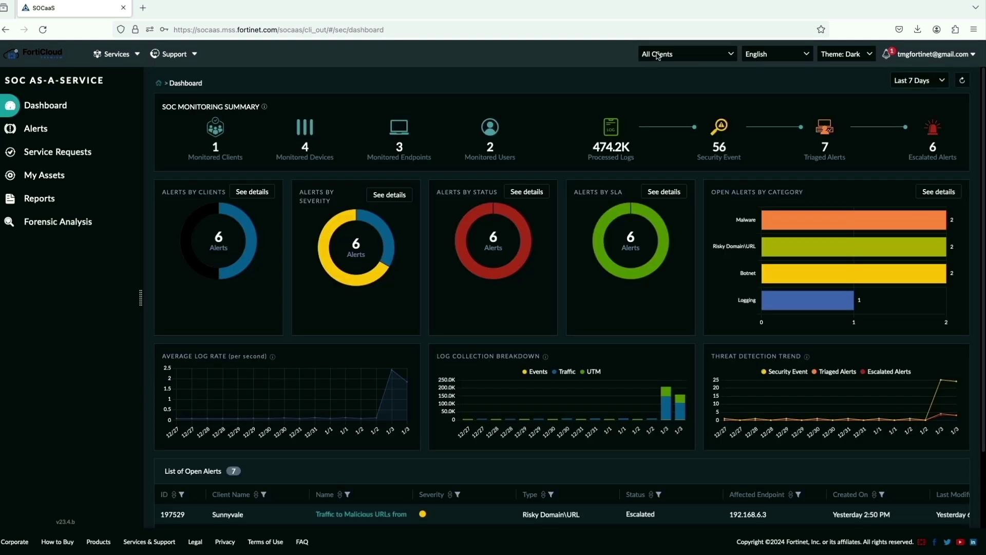
left_click(659, 55)
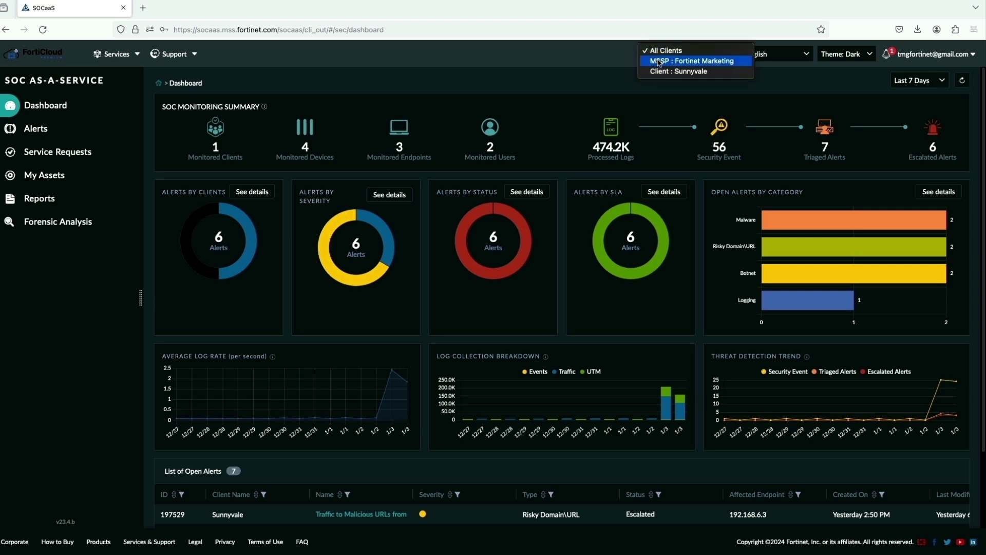
left_click(660, 61)
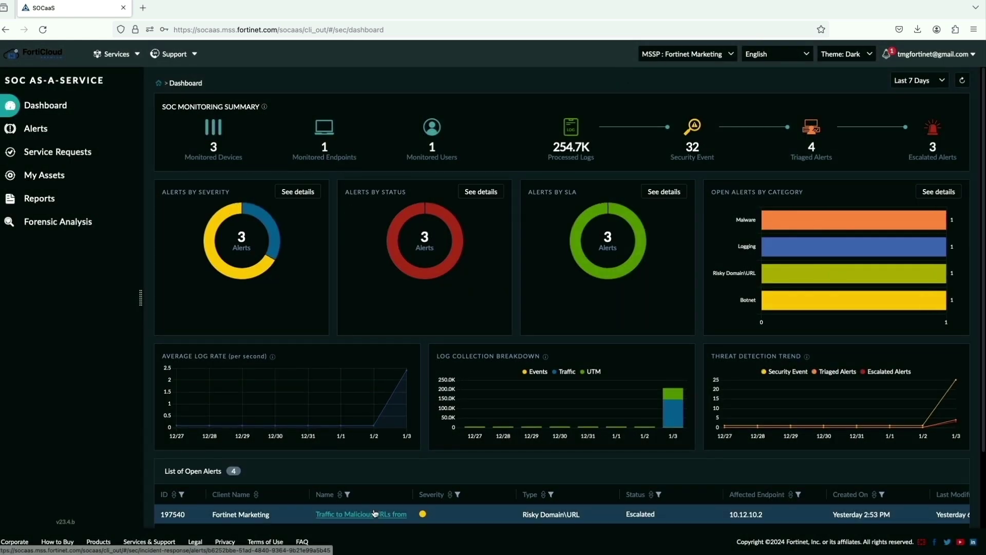
scroll(375, 514, "down", 3)
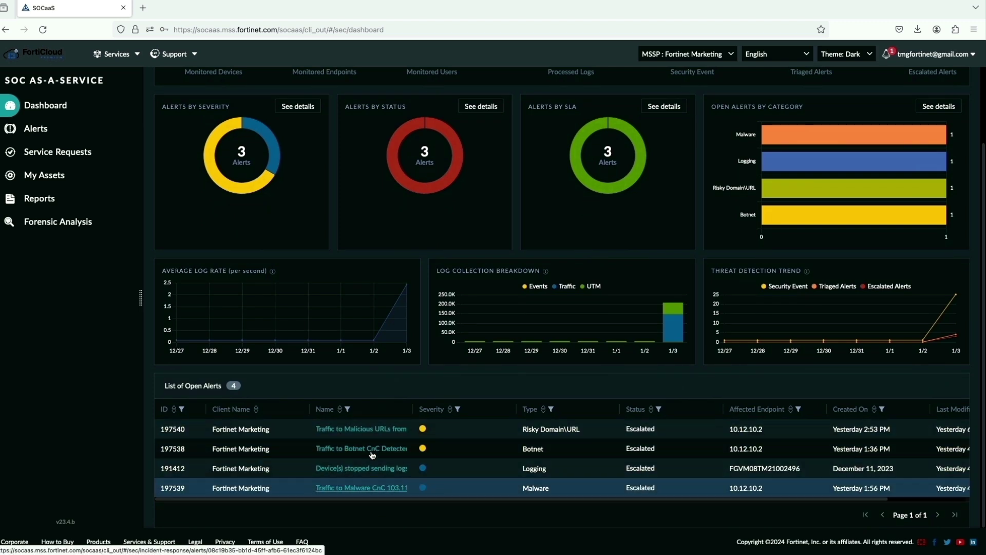
Switch the filter to Client : Sunnyvale and scan its 1 device, 219.5K logs and 3 alerts
left_click(682, 55)
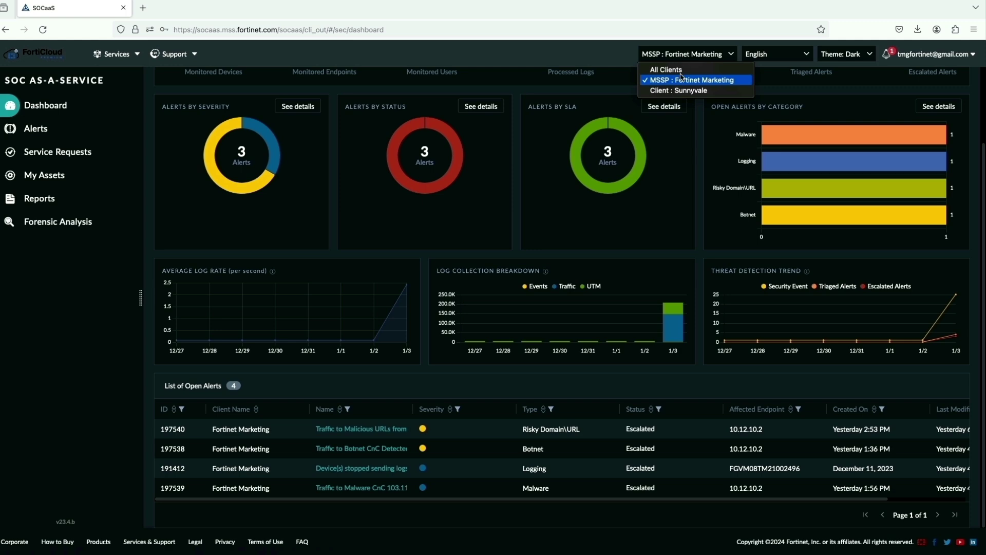
left_click(681, 92)
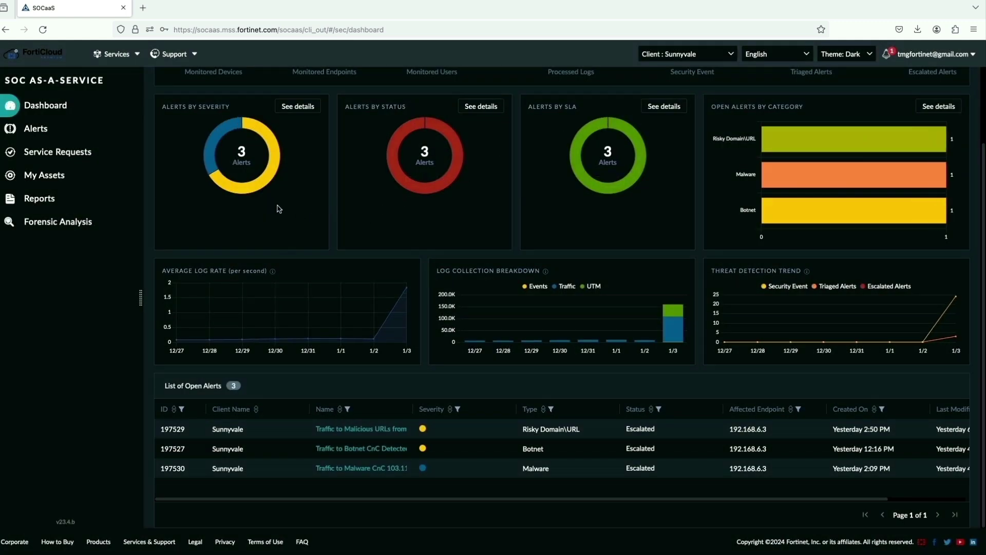
scroll(278, 209, "up", 3)
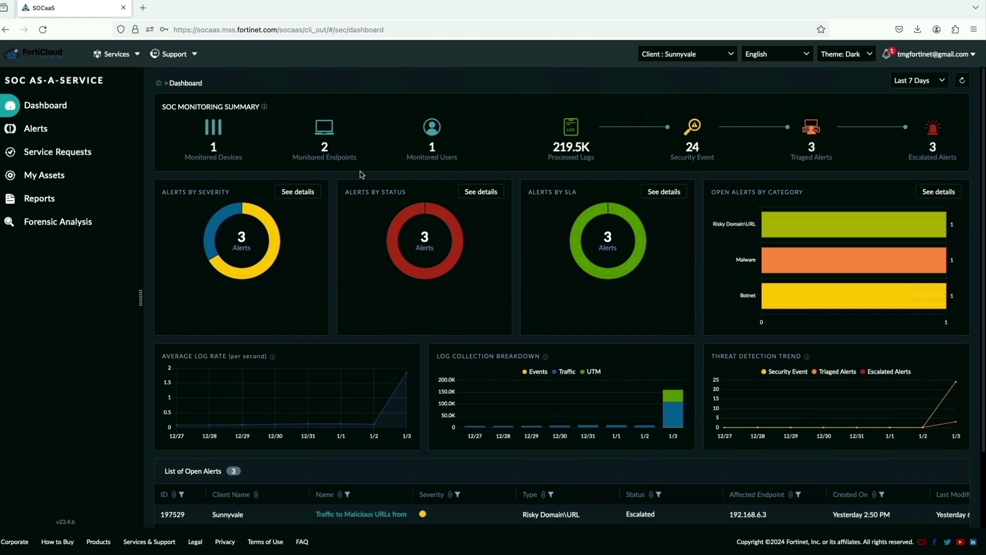
scroll(390, 264, "down", 2)
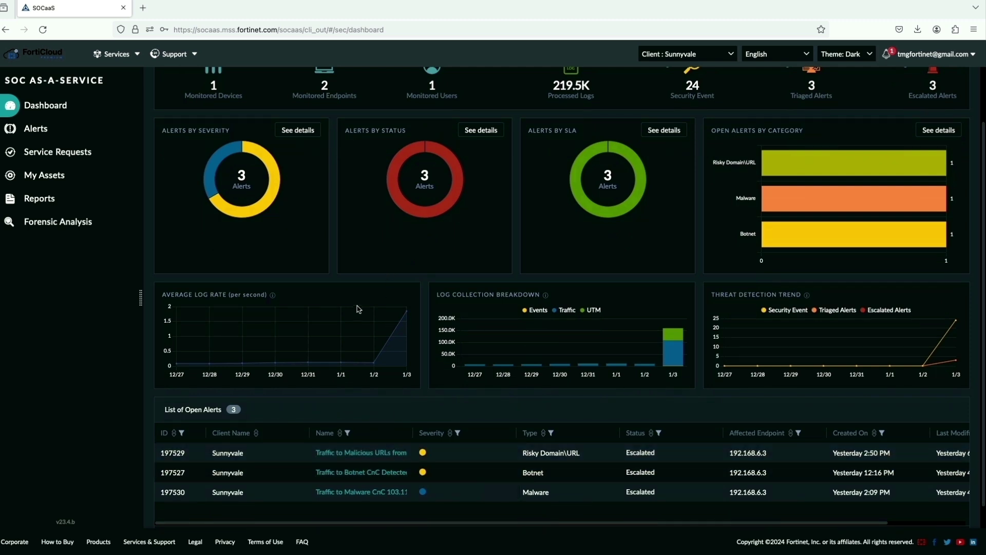
scroll(358, 309, "up", 2)
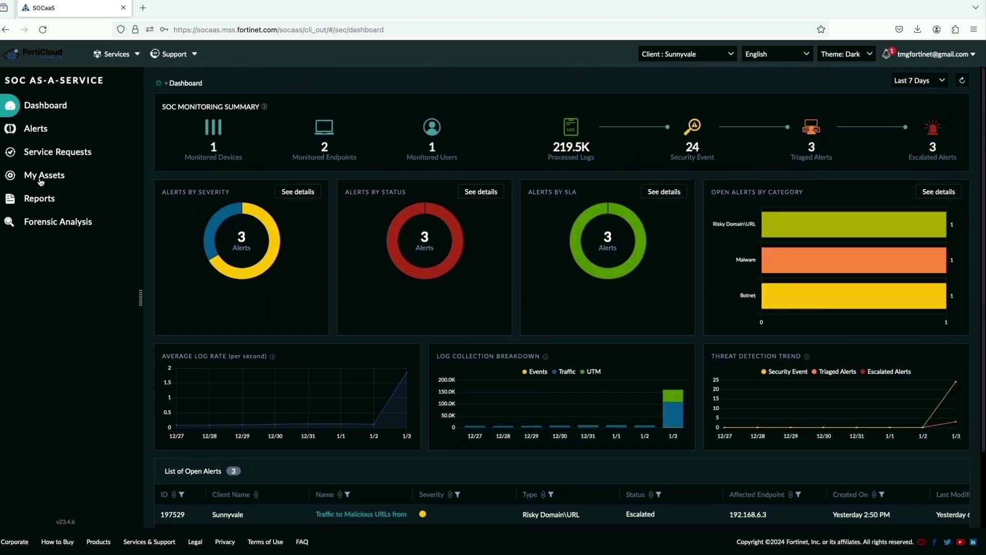
Open Risky Domain\URL Alert-197529 and scroll down to its CORRELATIONS section
left_click(42, 129)
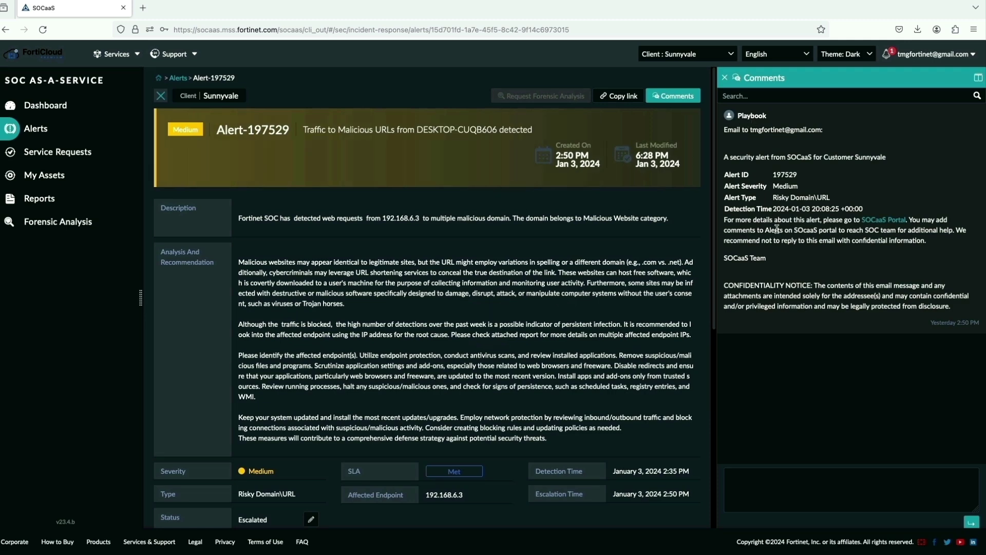
scroll(653, 281, "down", 2)
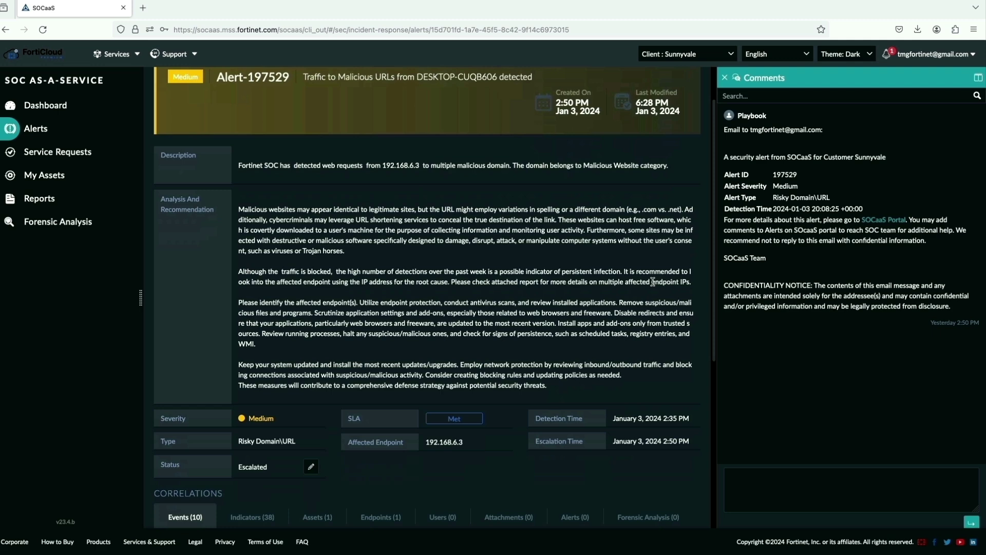
scroll(653, 281, "down", 4)
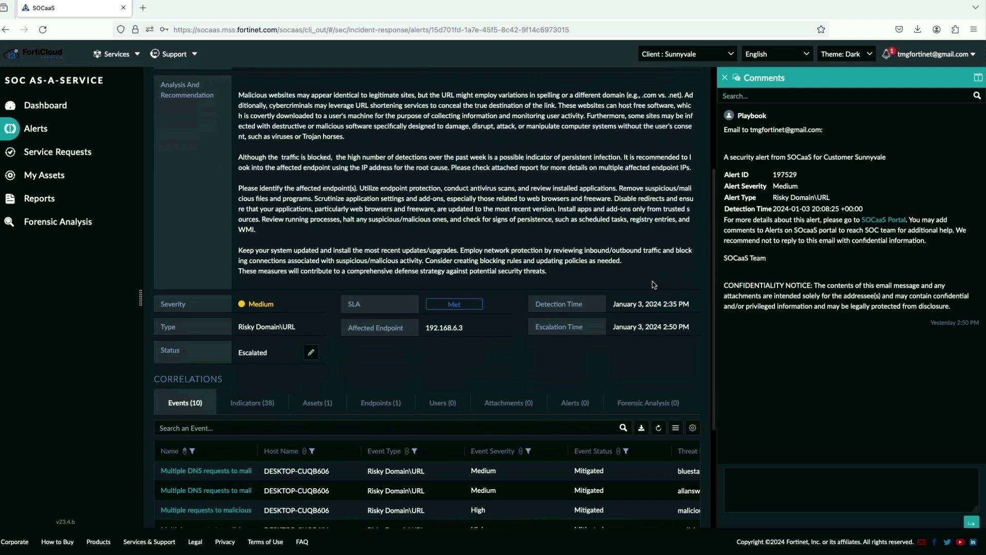
scroll(654, 285, "down", 5)
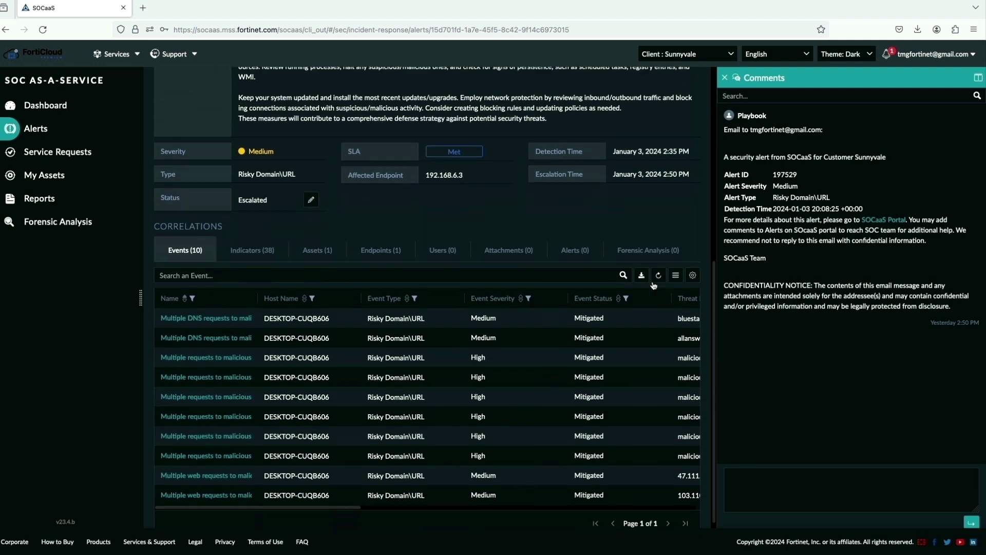
scroll(653, 285, "down", 1)
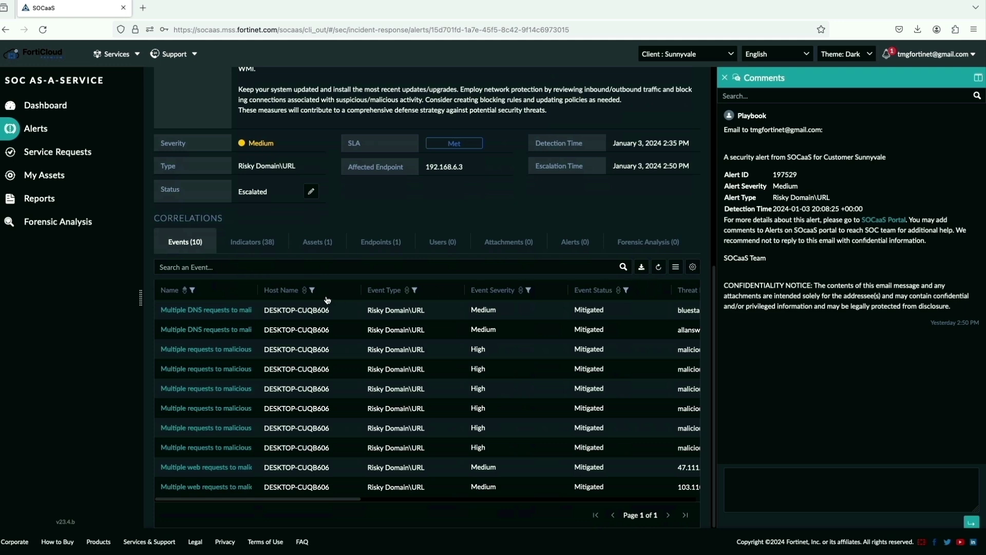
Check the alert's 38 correlated indicators, its asset and its endpoint
left_click(243, 247)
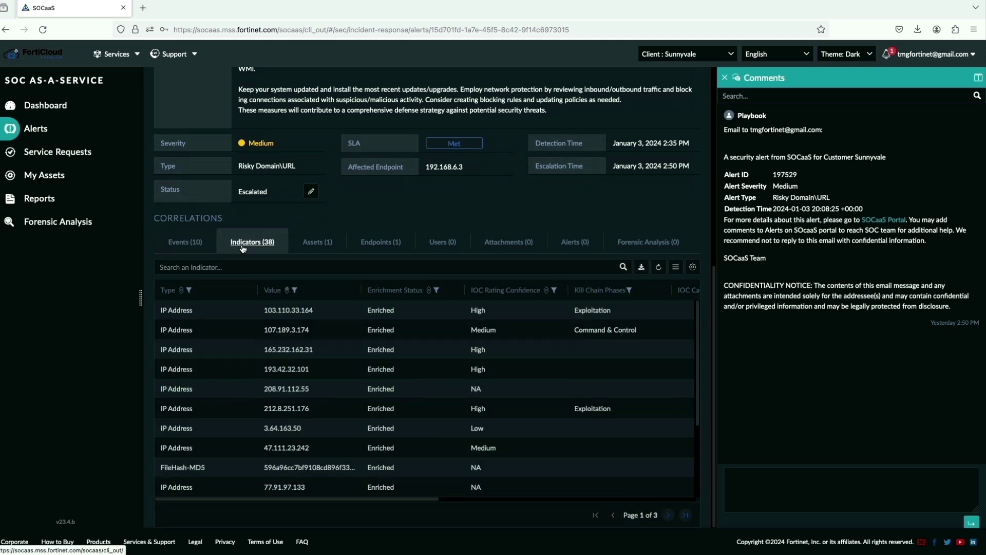
left_click(313, 246)
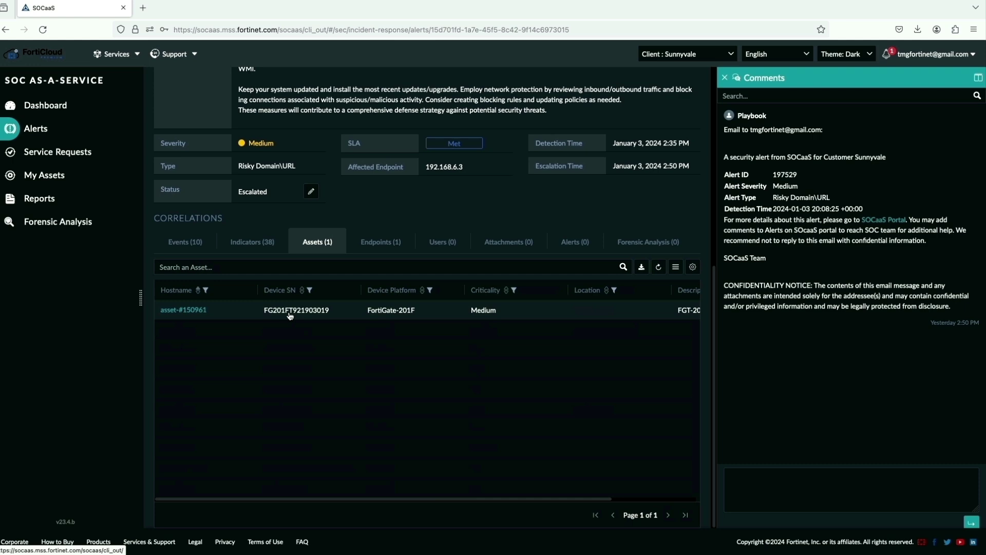
left_click(370, 248)
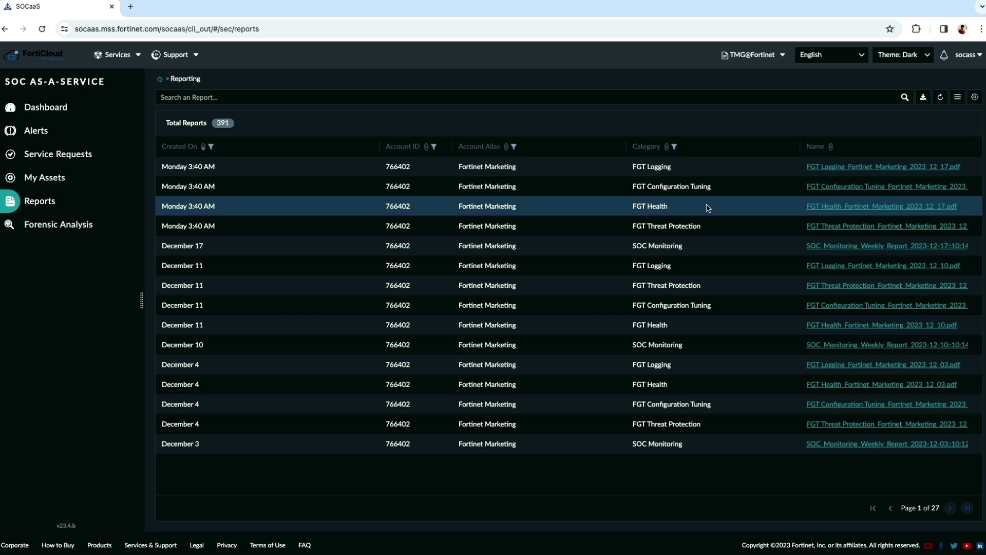
Open FGT_Health_Fortinet_Marketing_2023_12_17.pdf and scroll through its charts and device usage tables
left_click(830, 208)
left_click(837, 207)
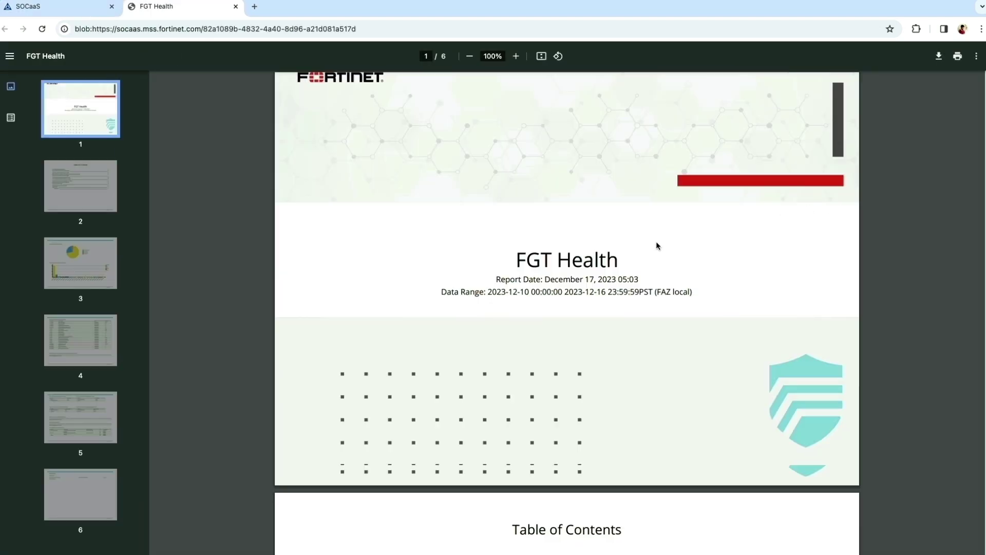
scroll(656, 242, "down", 20)
scroll(655, 241, "up", 9)
scroll(658, 245, "down", 6)
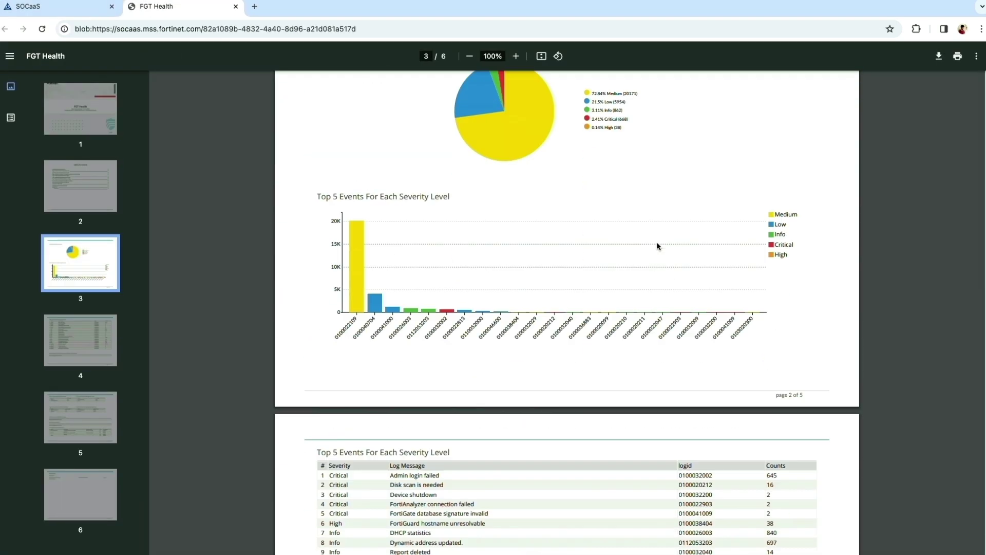
scroll(658, 246, "up", 2)
scroll(582, 242, "down", 7)
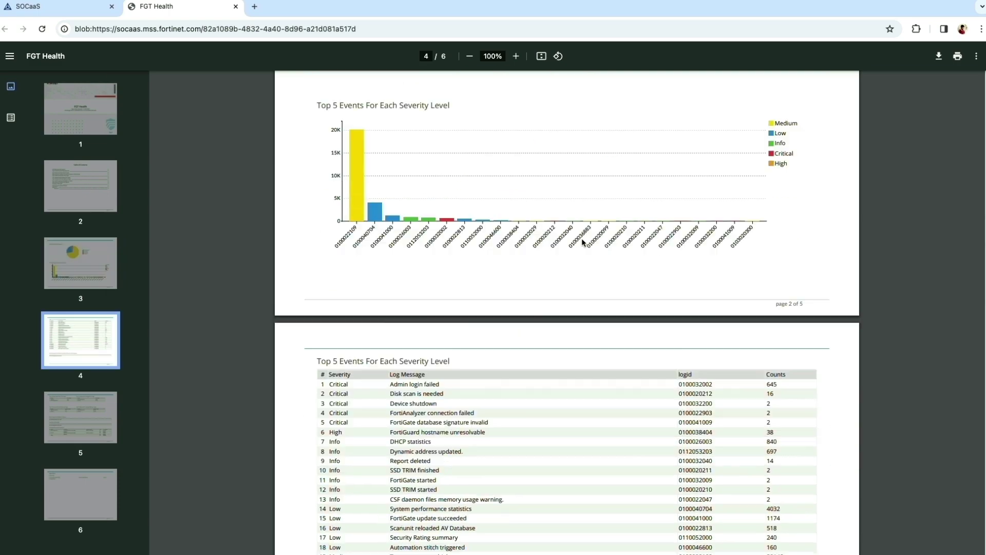
scroll(582, 243, "down", 12)
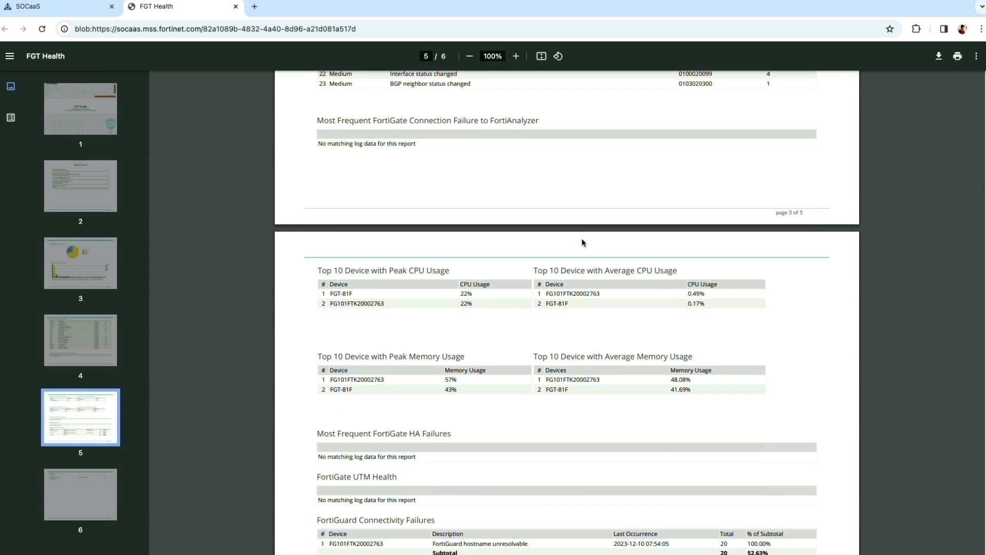